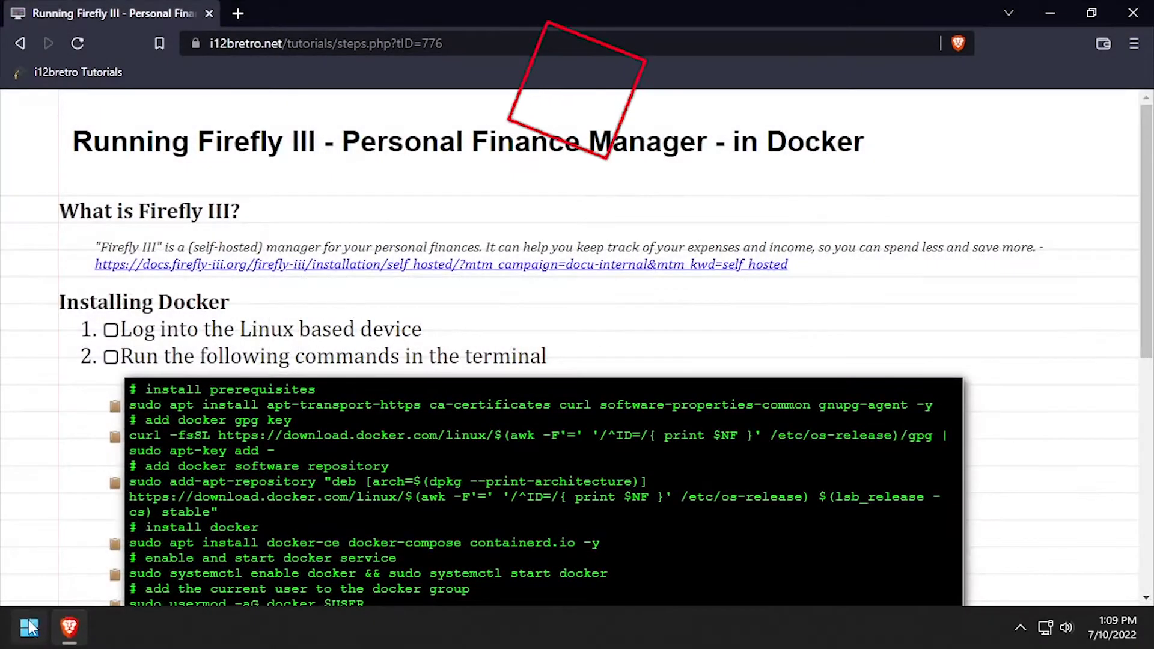
Right-click the Start button to show the Windows quick link menu.
{"action": "right_click", "coordinate": [30, 626]}
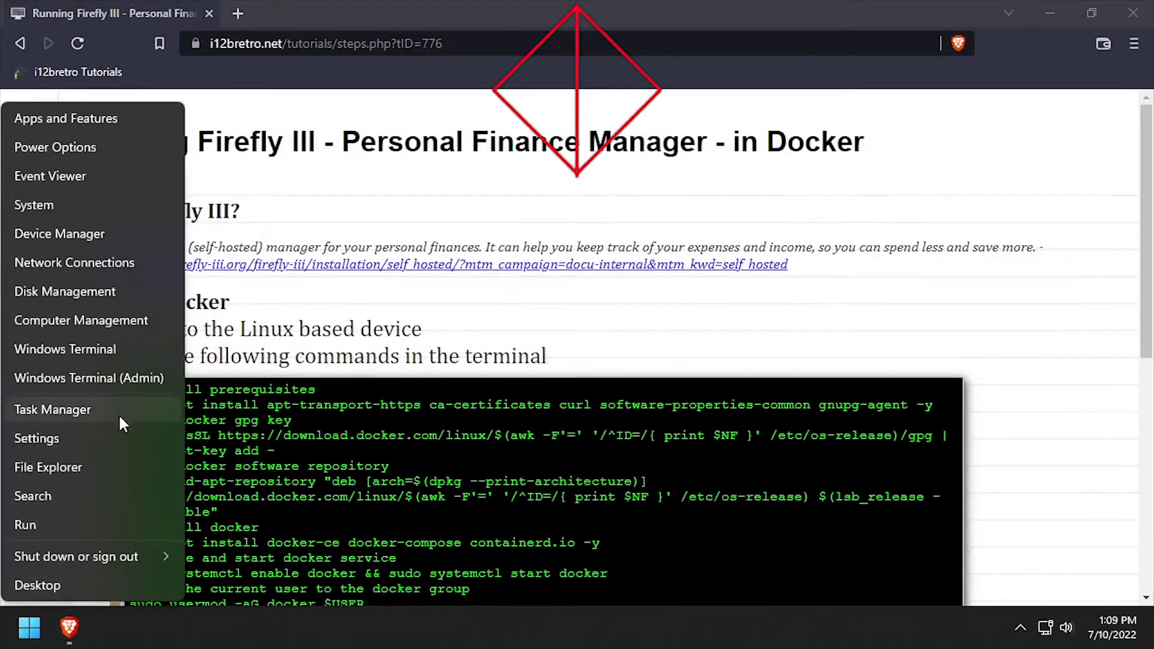
{"action": "left_click", "coordinate": [133, 383]}
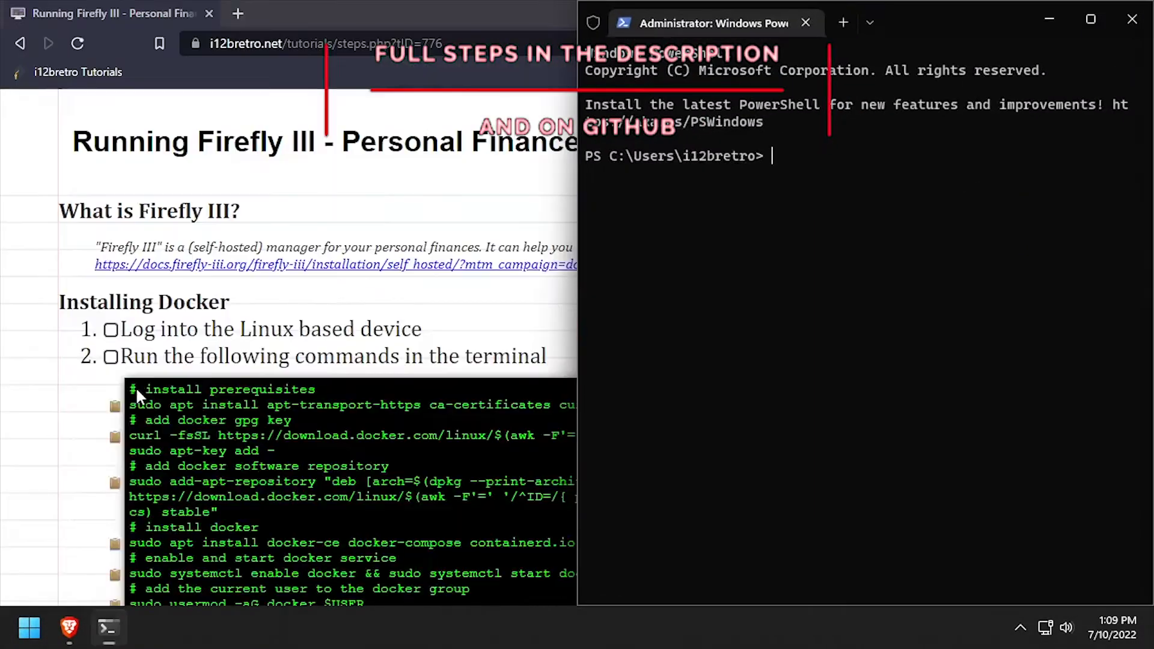
{"action": "type", "text": "ssh i12bretro@ubunt"}
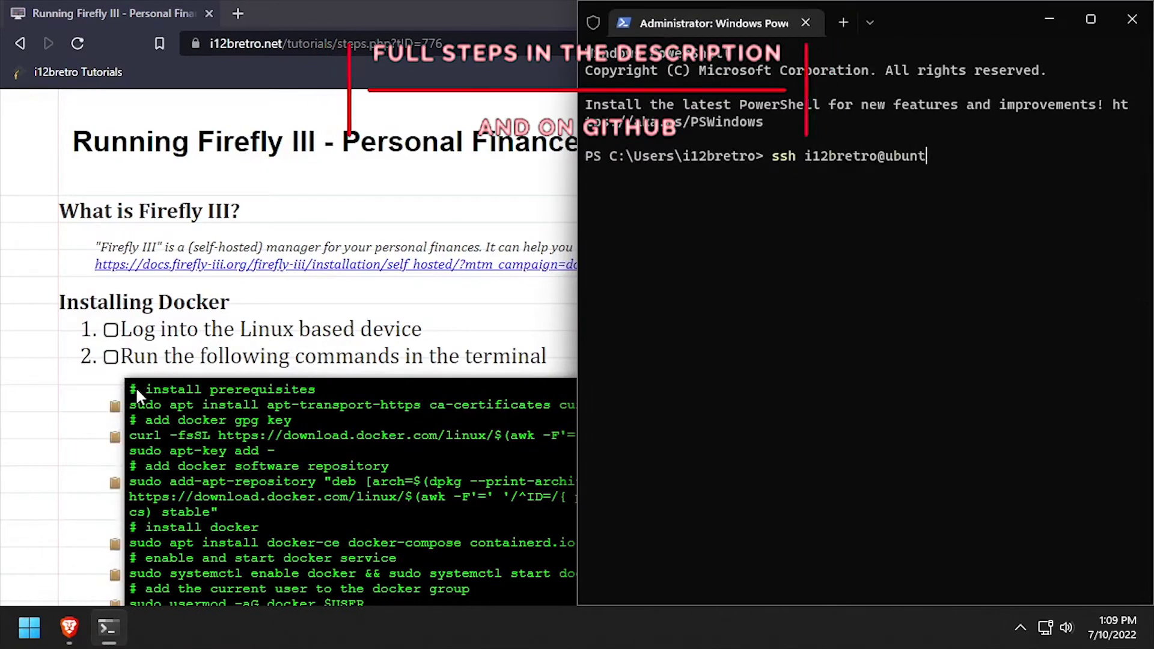
{"action": "type", "text": "userver.local"}
{"action": "key", "text": "Return"}
{"action": "key", "text": "Return"}
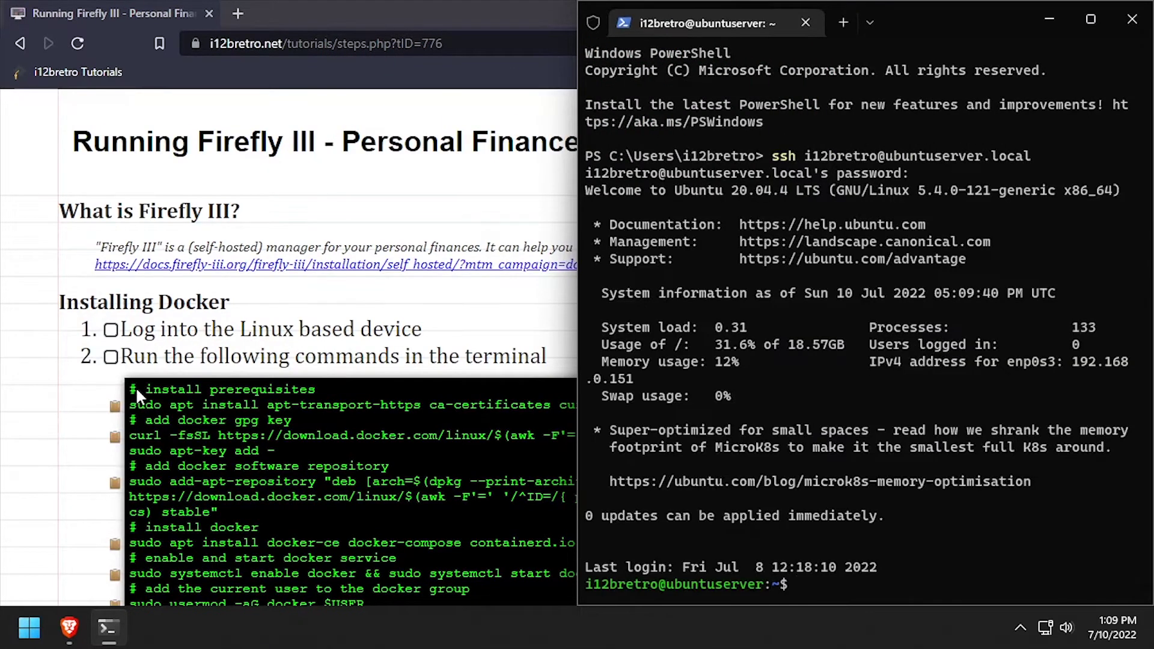
{"action": "key", "text": "Return"}
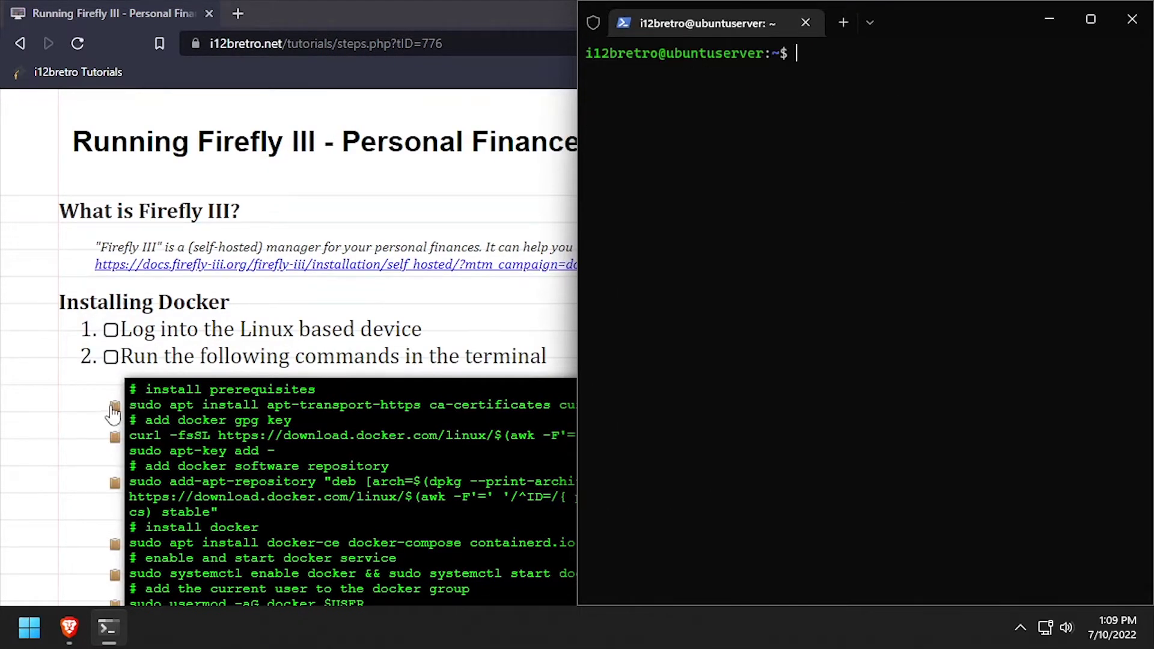
{"action": "left_click", "coordinate": [115, 406]}
Install the prerequisite packages with sudo and add Docker's GPG signing key.
{"action": "key", "text": "alt+Tab"}
{"action": "key", "text": "ctrl+shift+v"}
{"action": "key", "text": "Return"}
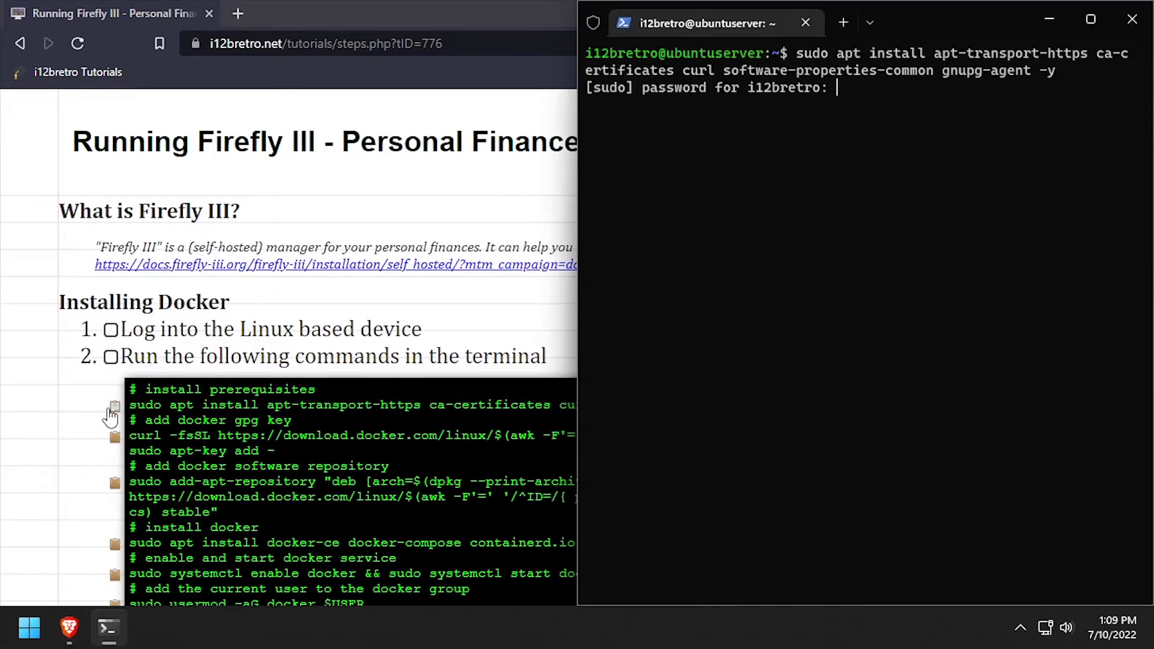
{"action": "key", "text": "Return"}
{"action": "left_click", "coordinate": [114, 436]}
{"action": "key", "text": "alt+Tab"}
{"action": "key", "text": "ctrl+shift+v"}
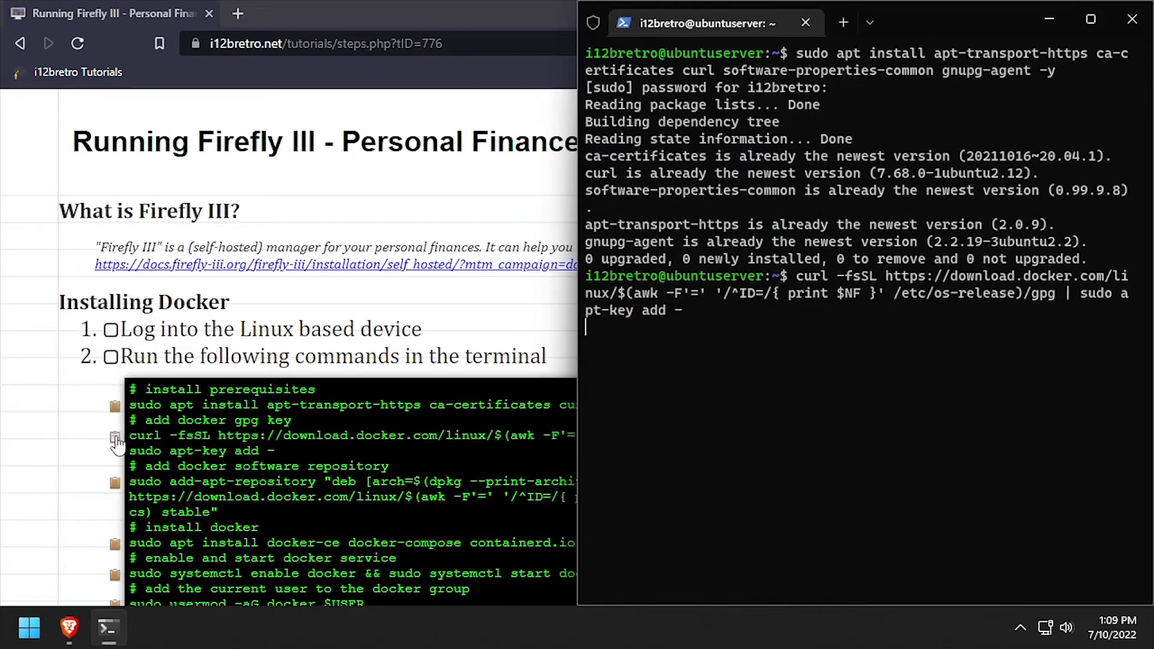
Add the Docker apt repository and install docker-ce, docker-compose and containerd.io.
{"action": "left_click", "coordinate": [115, 484]}
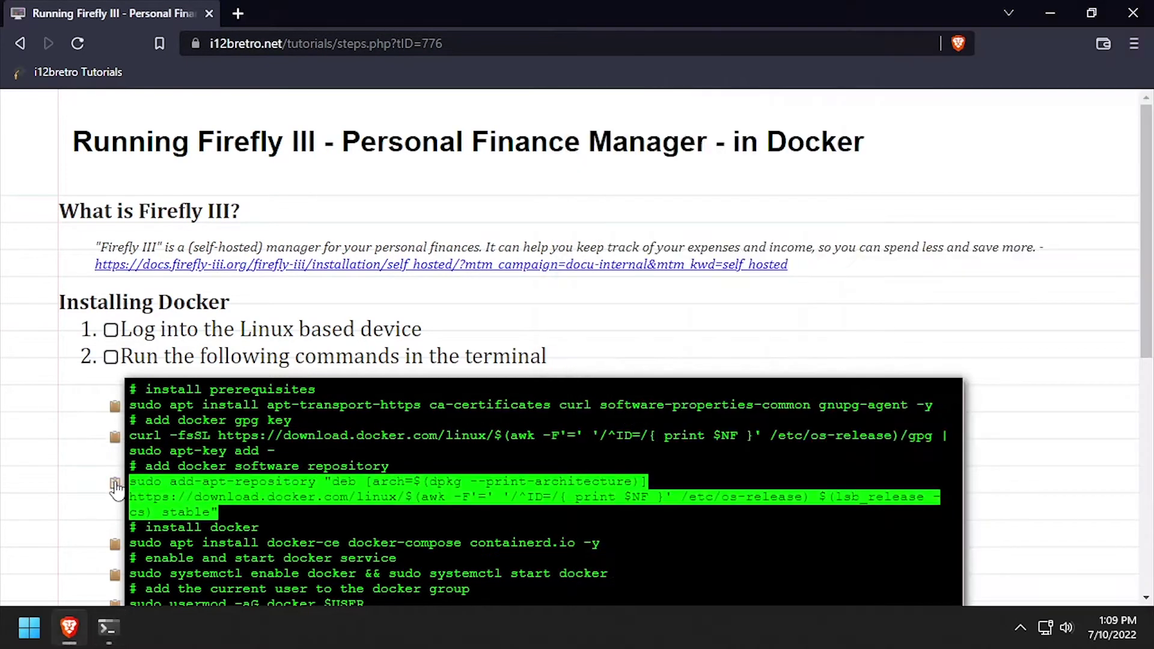
{"action": "key", "text": "alt+Tab"}
{"action": "type", "text": "sudo add-apt-repository \"deb [arch=$(dpkg --print-architecture)] https://download.docker.com/linux/$(awk -F'=' '/^ID=/{ print $NF }' /etc/os-release) $(lsb_release -cs) stable\""}
{"action": "key", "text": "Return"}
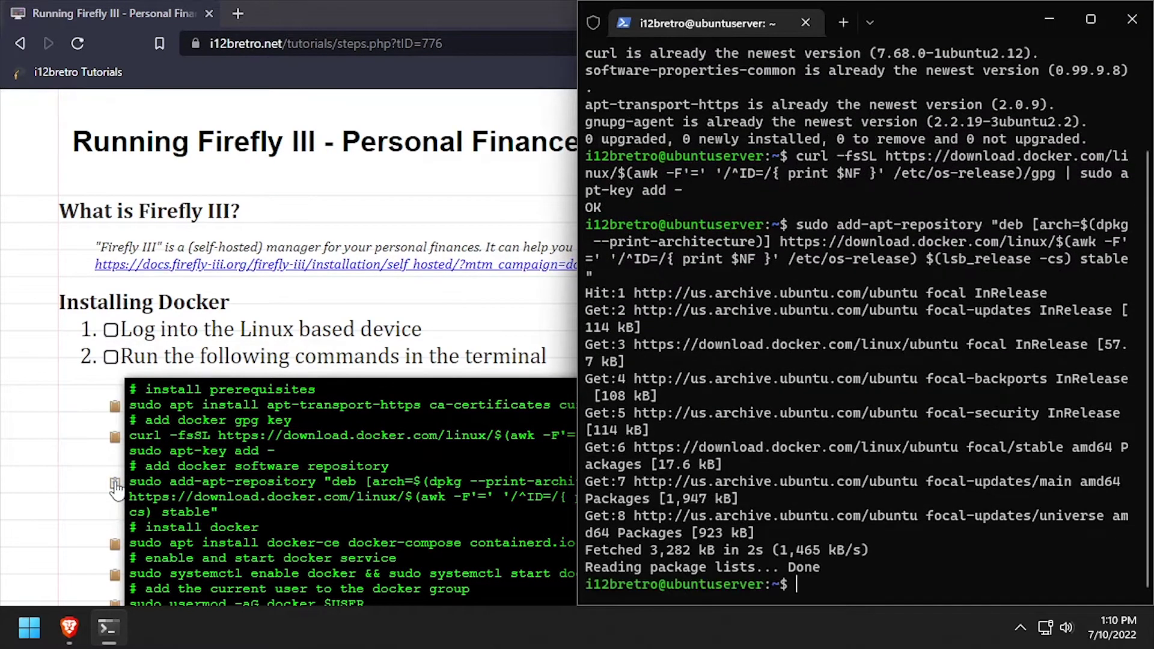
{"action": "left_click", "coordinate": [115, 545]}
{"action": "key", "text": "alt+Tab"}
{"action": "type", "text": "sudo apt install docker-ce docker-compose containerd.io -y"}
{"action": "key", "text": "Return"}
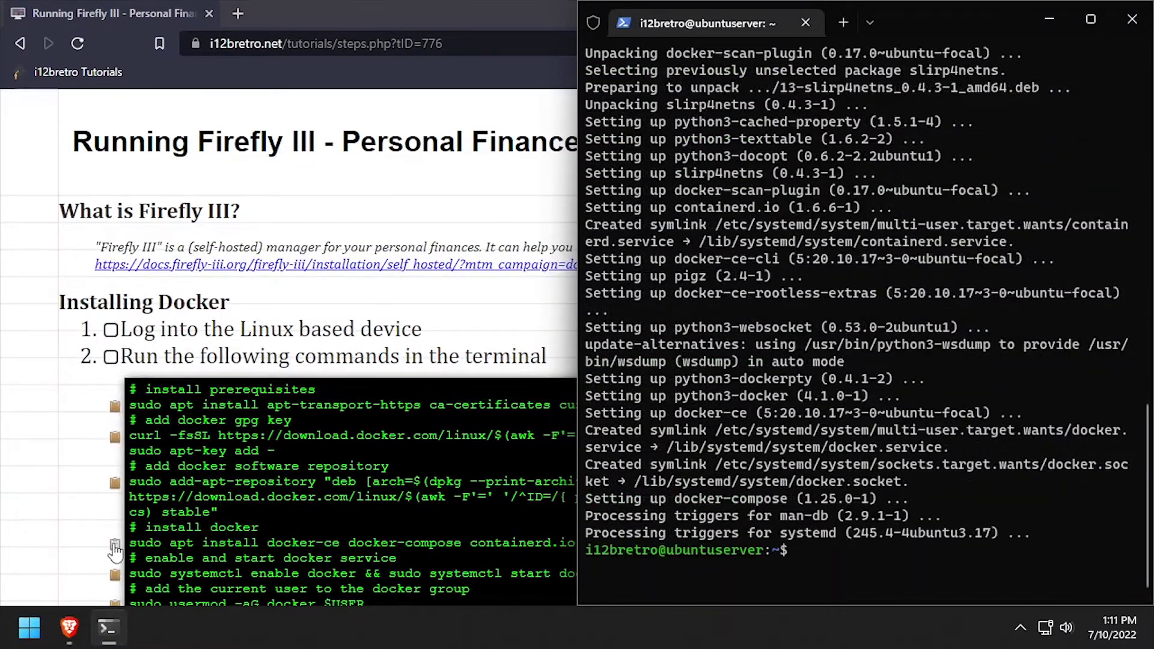
{"action": "scroll", "coordinate": [116, 548], "scroll_direction": "down", "scroll_amount": 1}
Enable and start the Docker service, and add the user to the docker group.
{"action": "left_click", "coordinate": [114, 484]}
{"action": "key", "text": "alt+Tab"}
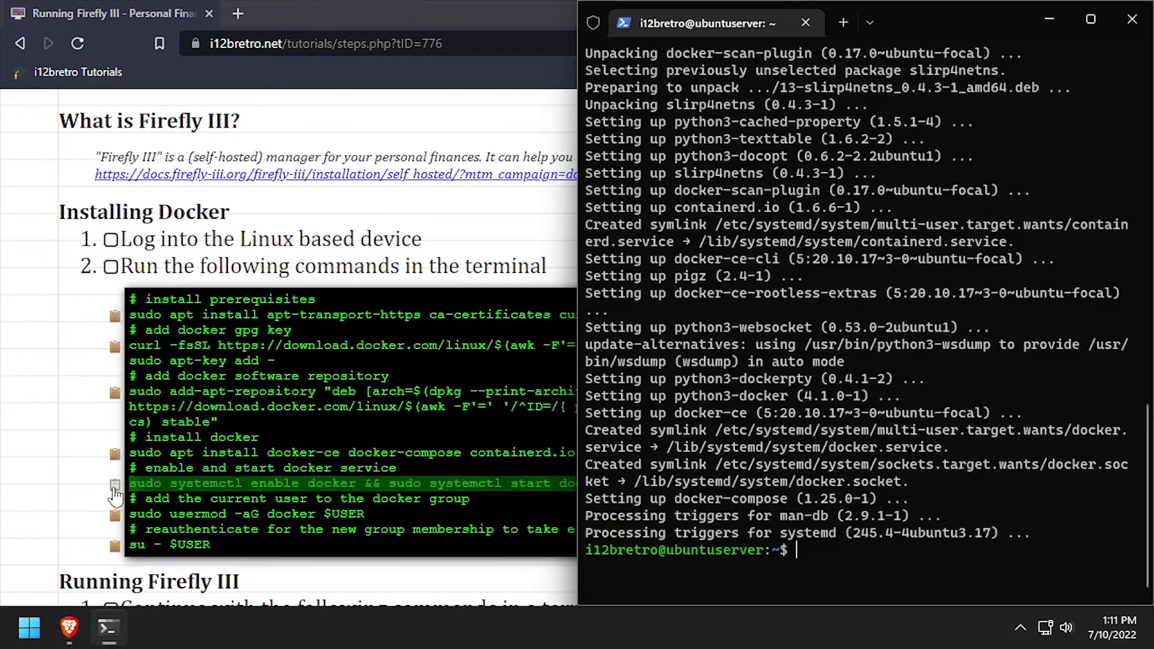
{"action": "type", "text": "sudo systemctl enable docker && sudo systemctl start docker"}
{"action": "key", "text": "Return"}
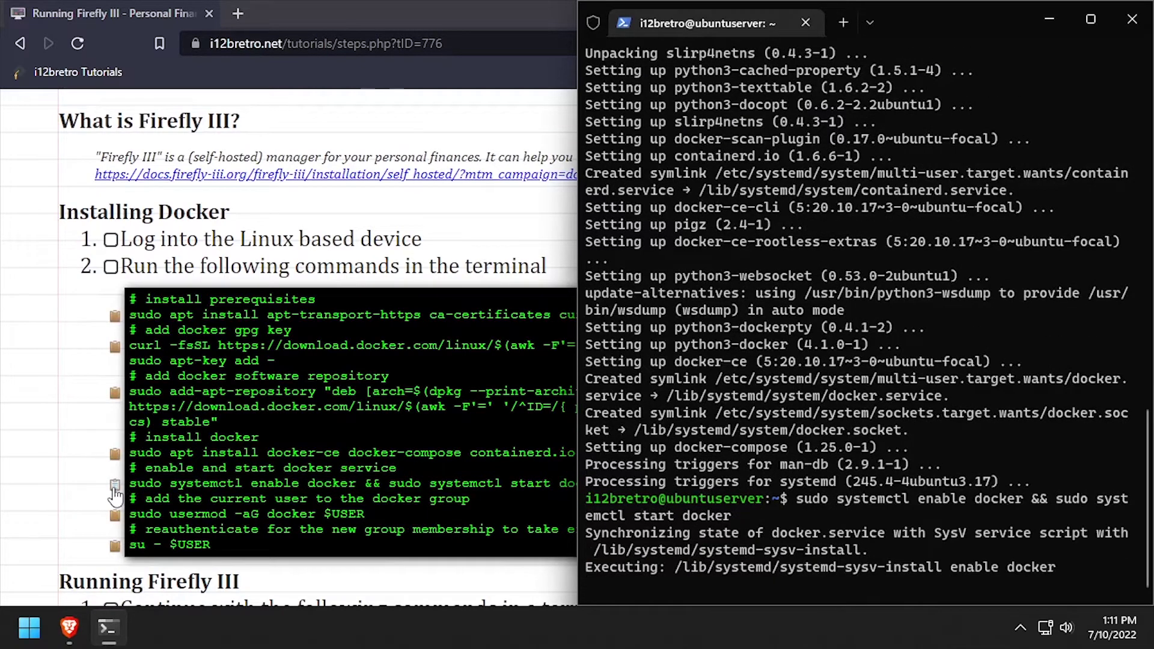
{"action": "left_click", "coordinate": [114, 515]}
{"action": "key", "text": "alt+Tab"}
{"action": "type", "text": "sudo usermod -aG docker $USER"}
{"action": "key", "text": "Return"}
Log in again with su - $USER using the password, then clear the screen.
{"action": "left_click", "coordinate": [115, 547]}
{"action": "key", "text": "alt+Tab"}
{"action": "key", "text": "ctrl+shift+v"}
{"action": "key", "text": "Return"}
{"action": "key", "text": "Return"}
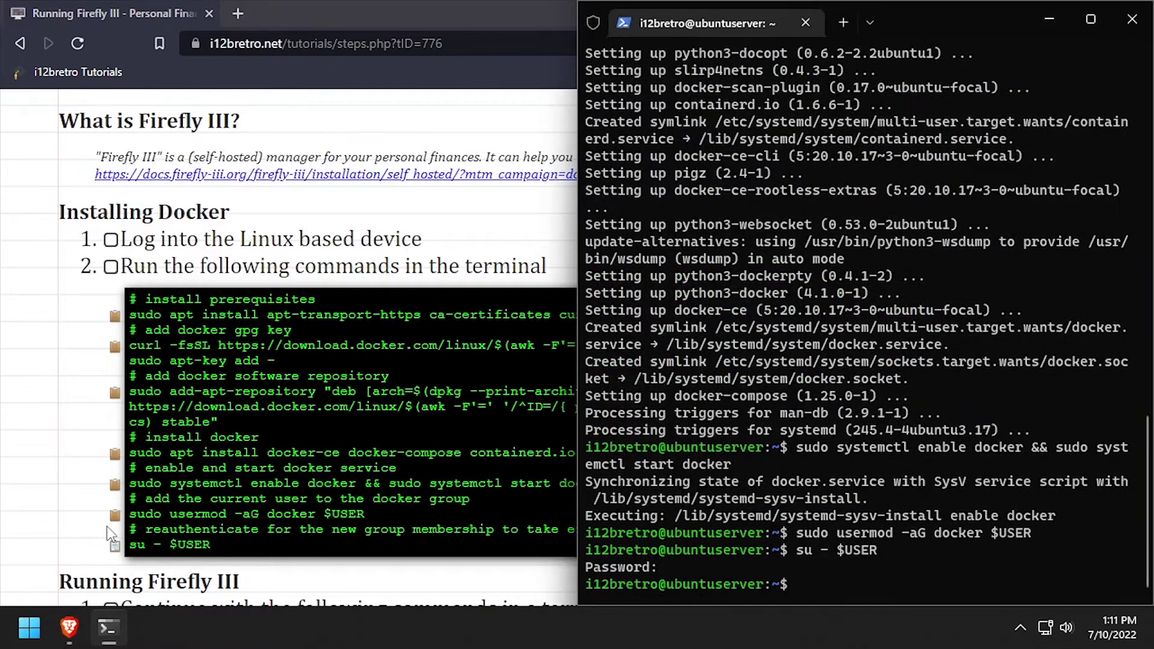
{"action": "type", "text": "r"}
{"action": "key", "text": "Return"}
{"action": "scroll", "coordinate": [83, 441], "scroll_direction": "down", "scroll_amount": 3}
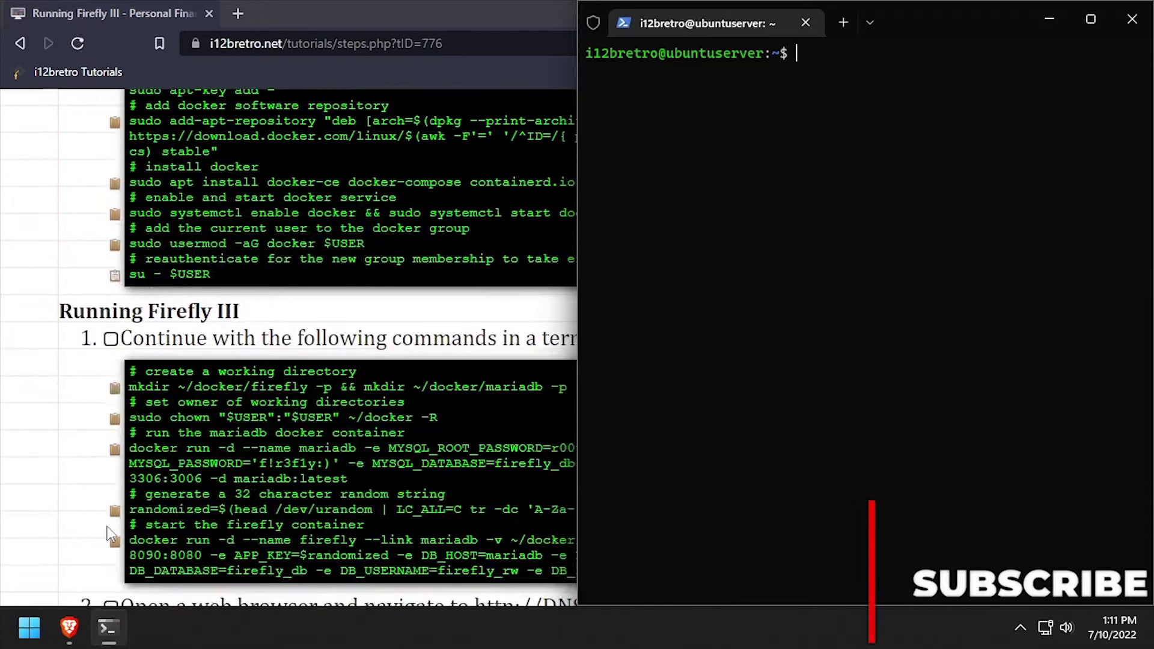
Create the working folders with mkdir and set their ownership with chown.
{"action": "left_click", "coordinate": [115, 387]}
{"action": "key", "text": "alt+Tab"}
{"action": "key", "text": "ctrl+shift+v"}
{"action": "key", "text": "Return"}
{"action": "key", "text": "alt+Tab"}
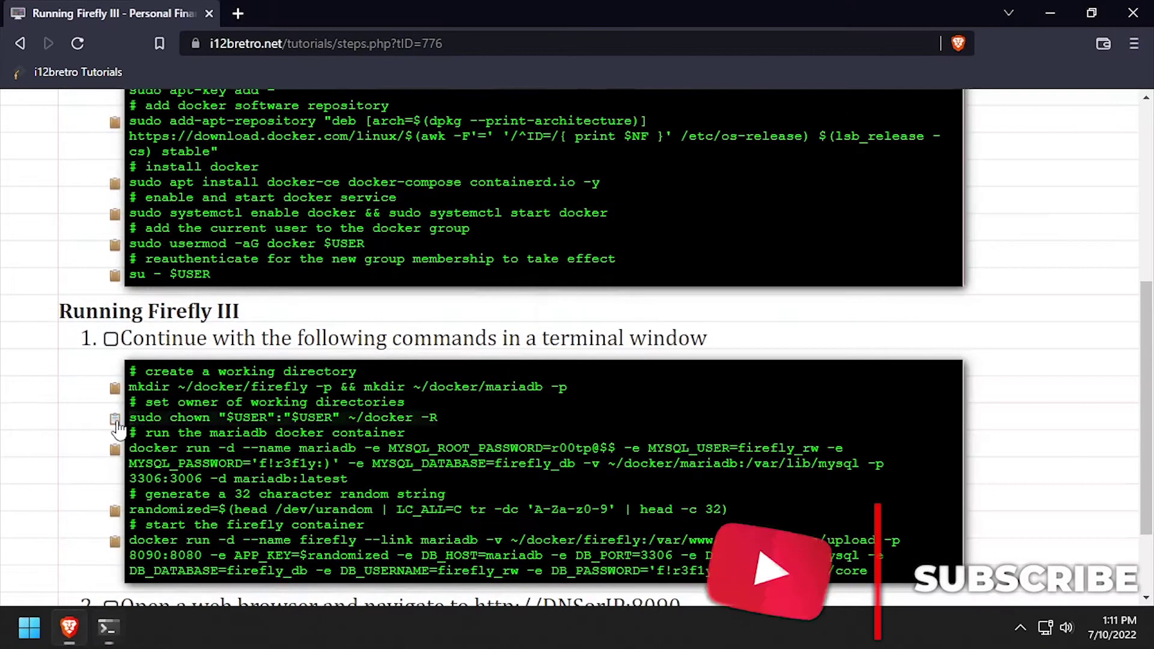
{"action": "left_click", "coordinate": [115, 417]}
{"action": "key", "text": "alt+Tab"}
{"action": "key", "text": "ctrl+shift+v"}
{"action": "key", "text": "Return"}
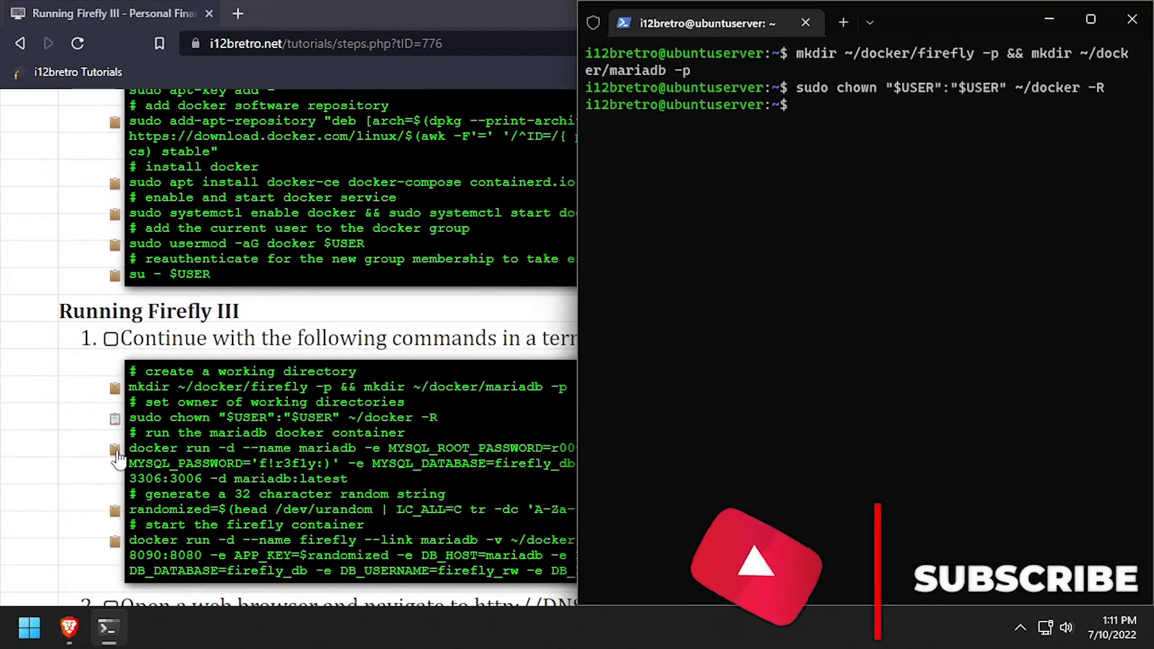
Start the MariaDB container with the tutorial's docker run command.
{"action": "key", "text": "alt+Tab"}
{"action": "left_click", "coordinate": [114, 449]}
{"action": "key", "text": "alt+Tab"}
{"action": "key", "text": "ctrl+shift+v"}
{"action": "key", "text": "Return"}
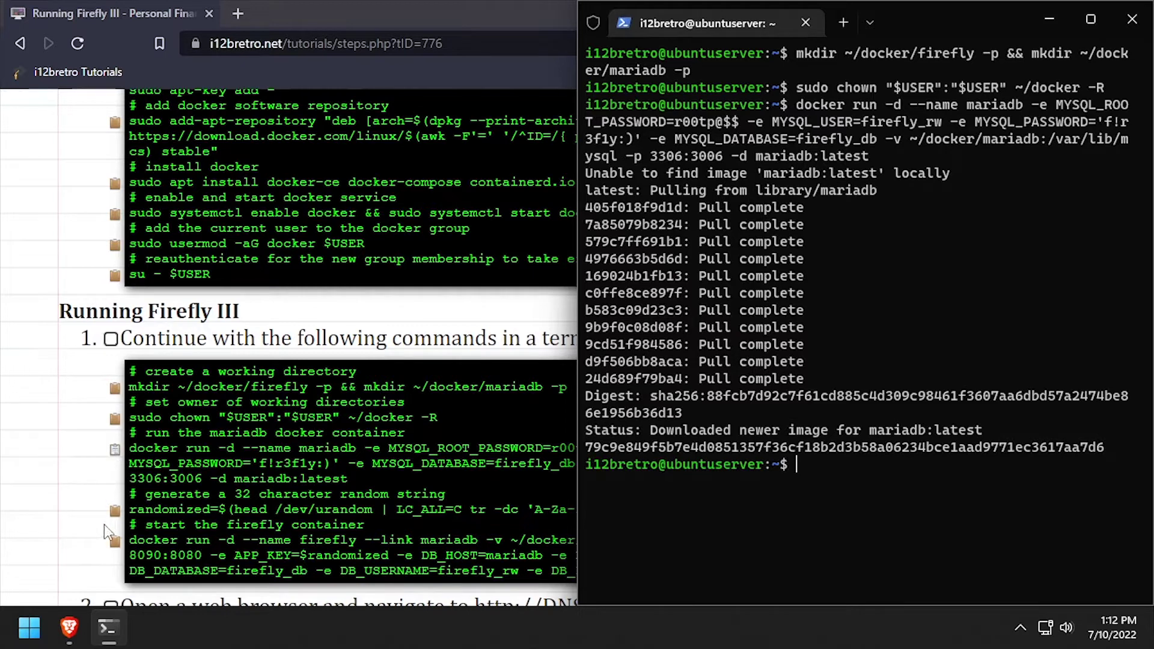
Generate the random string with the randomized= command.
{"action": "key", "text": "alt+Tab"}
{"action": "left_click", "coordinate": [115, 509]}
{"action": "key", "text": "alt+Tab"}
{"action": "key", "text": "ctrl+shift+v"}
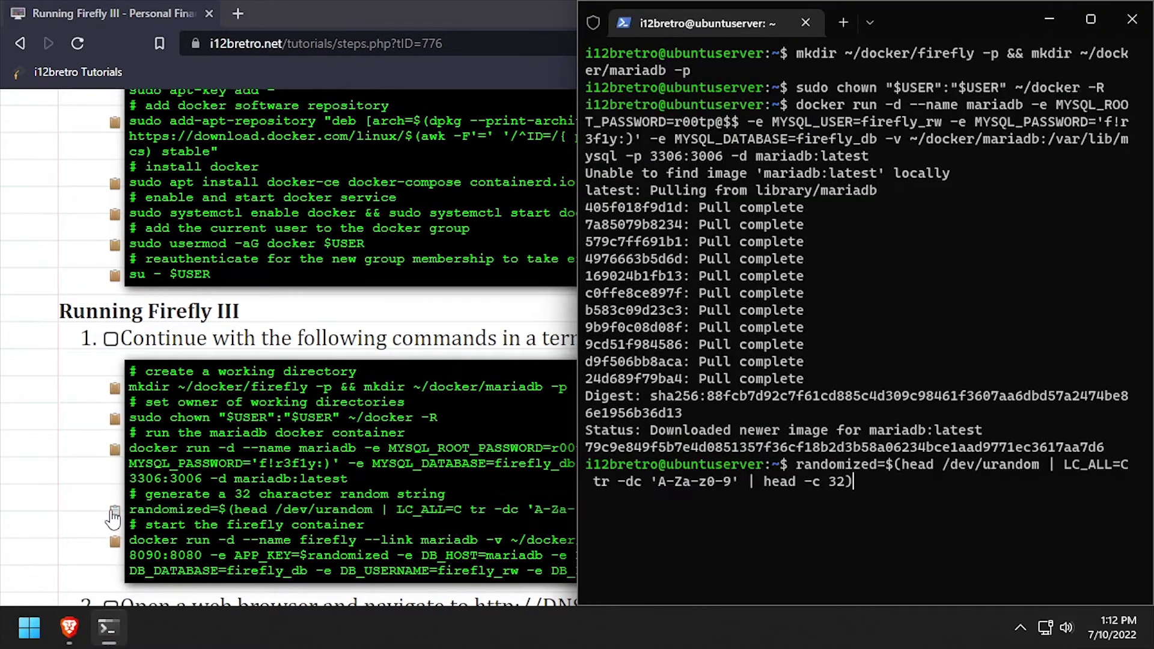
{"action": "key", "text": "Return"}
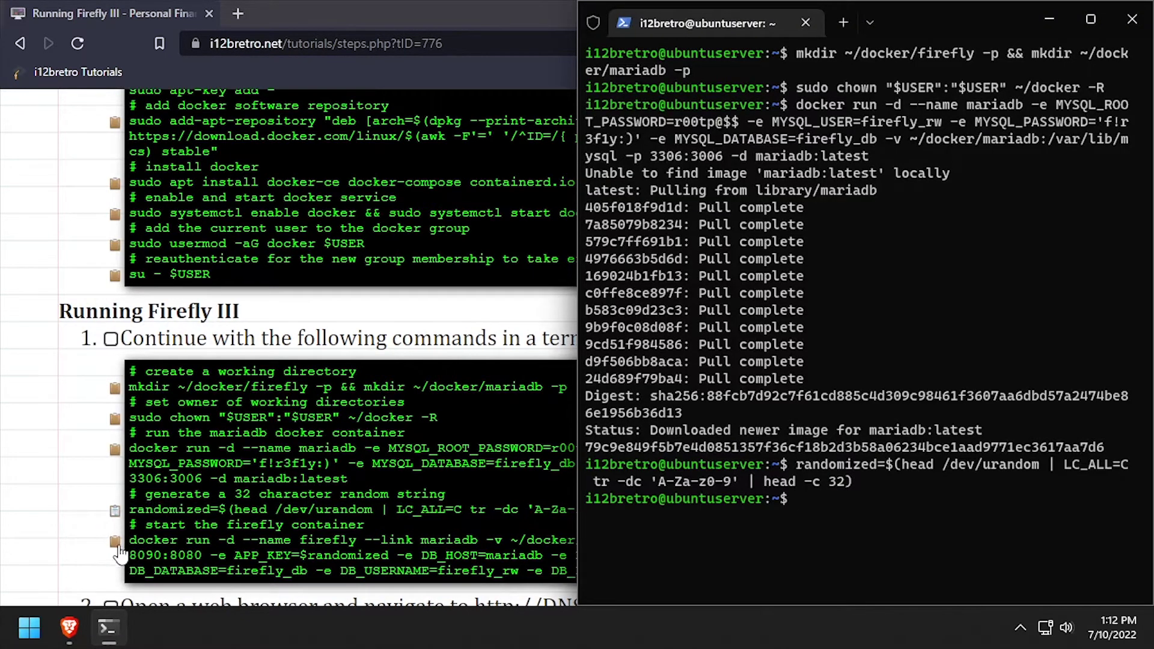
Start the Firefly III container and open a new Brave tab.
{"action": "left_click", "coordinate": [114, 542]}
{"action": "key", "text": "alt+Tab"}
{"action": "key", "text": "ctrl+shift+v"}
{"action": "key", "text": "Return"}
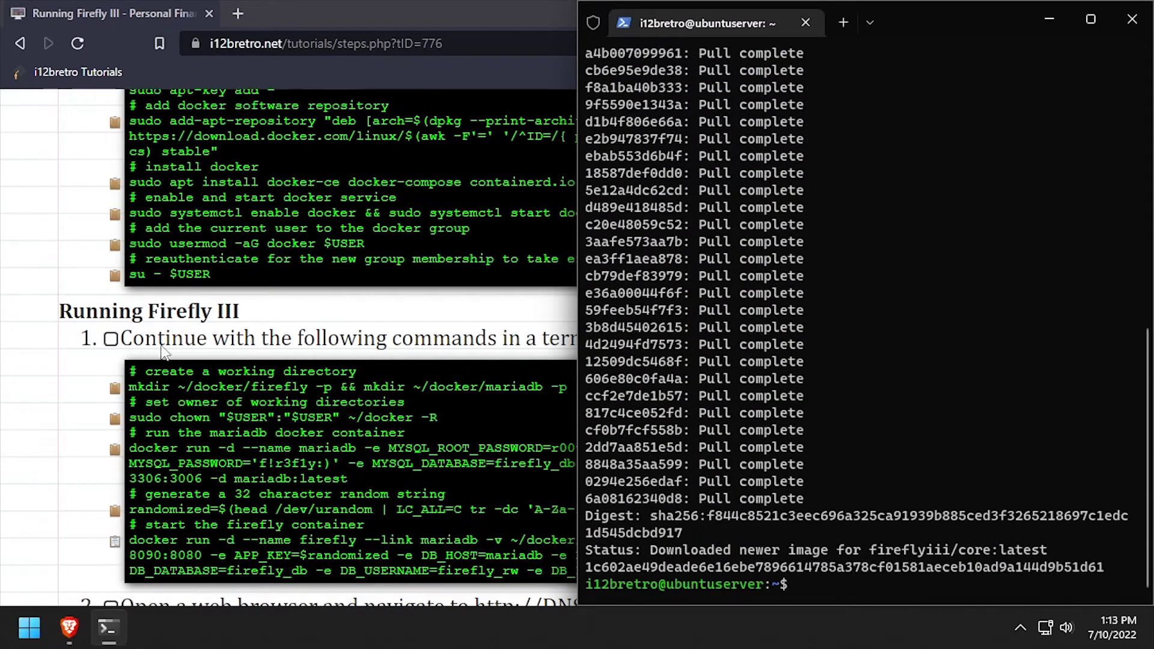
{"action": "left_click", "coordinate": [211, 9]}
{"action": "type", "text": "http"}
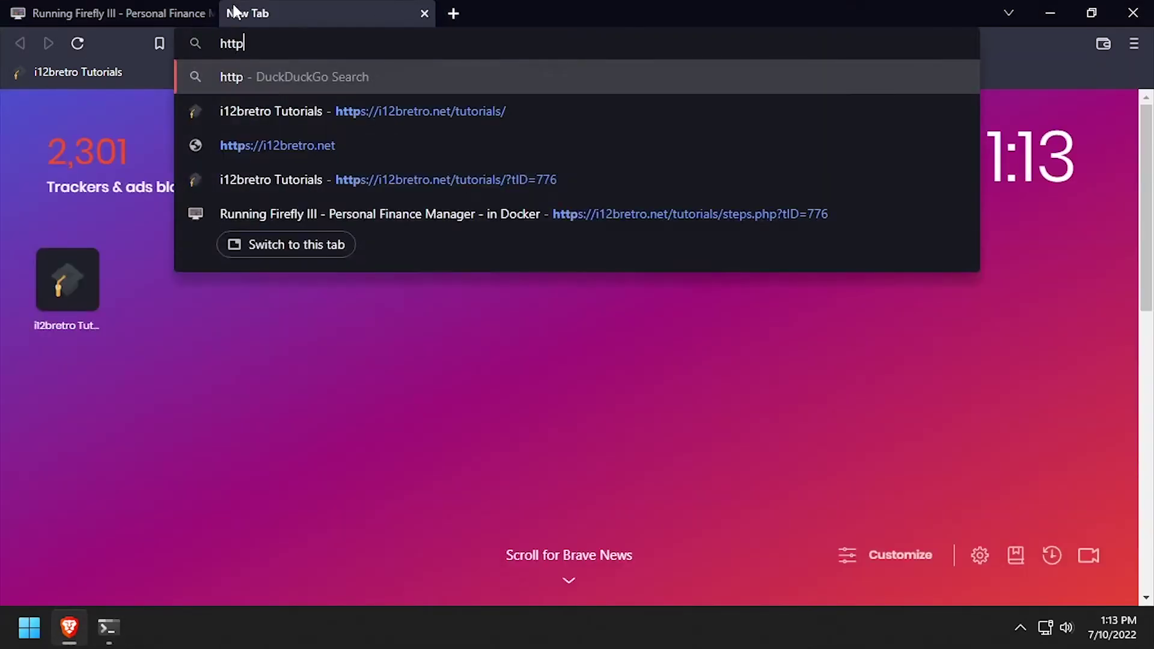
{"action": "type", "text": ":/ubuntuse"}
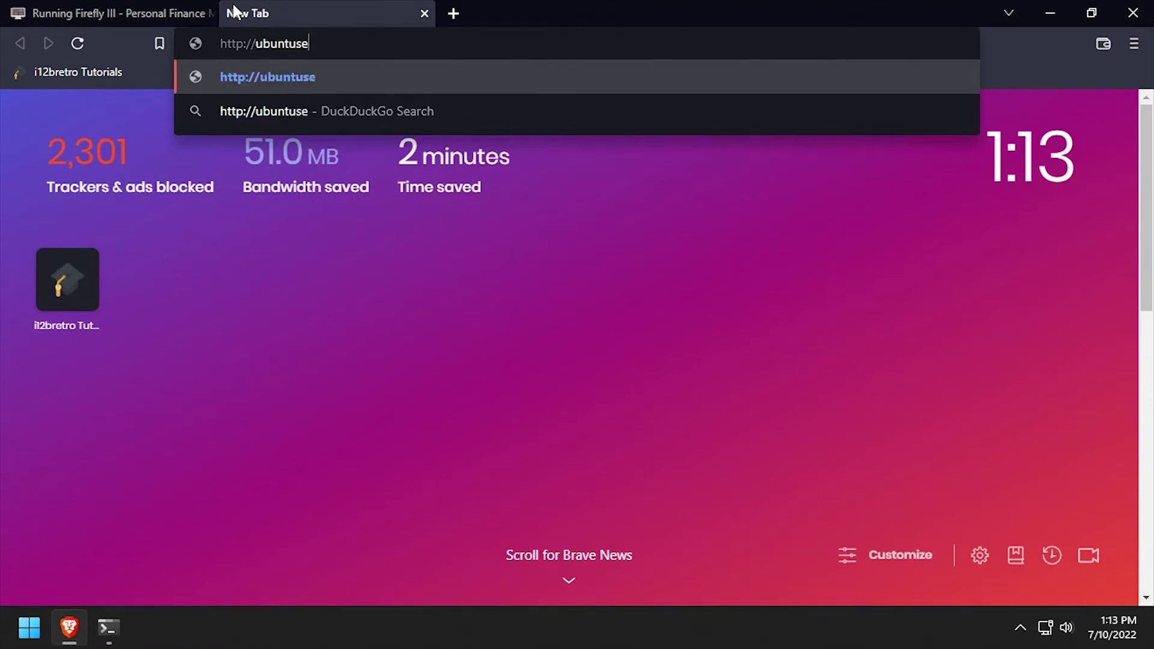
{"action": "type", "text": "8090"}
Load ubuntuserver.local:8090 and submit registration with email, password and repeated password.
{"action": "key", "text": "Return"}
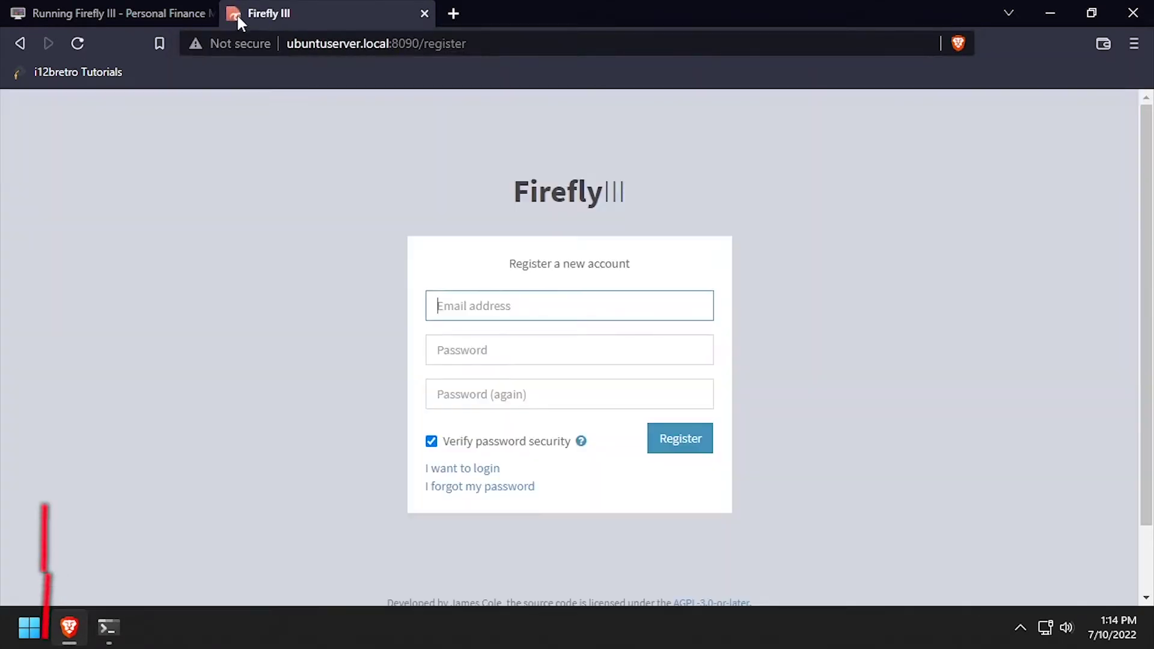
{"action": "type", "text": "i12bretro"}
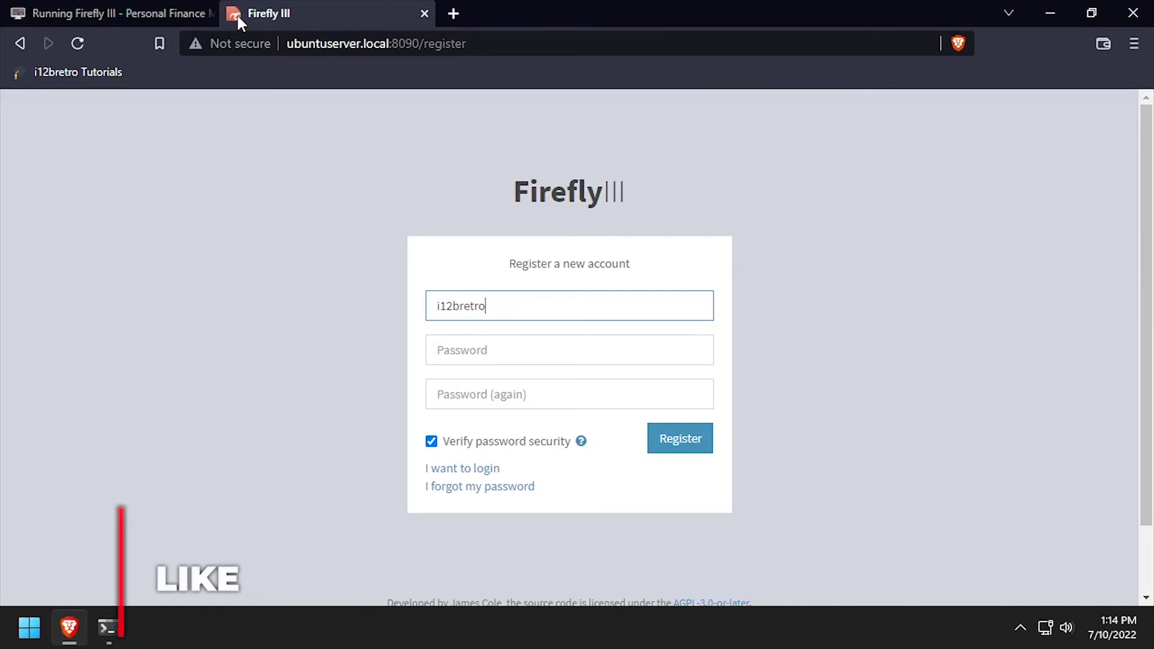
{"action": "type", "text": ".local"}
{"action": "key", "text": "Tab"}
{"action": "type", "text": "•••••••••"}
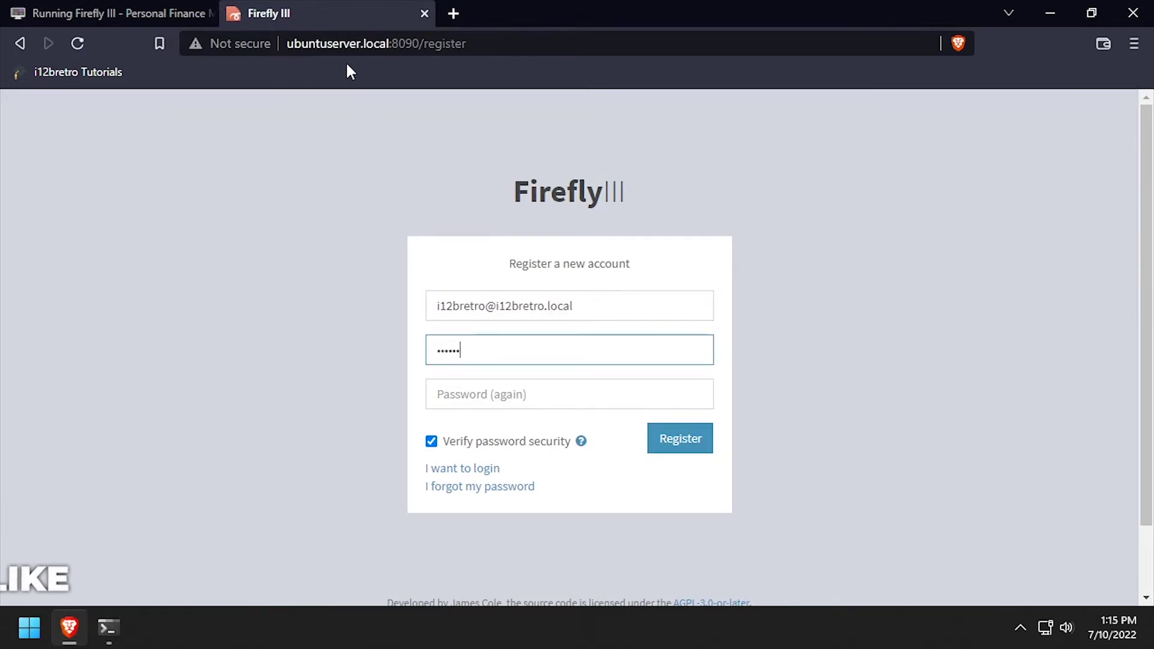
{"action": "key", "text": "Tab"}
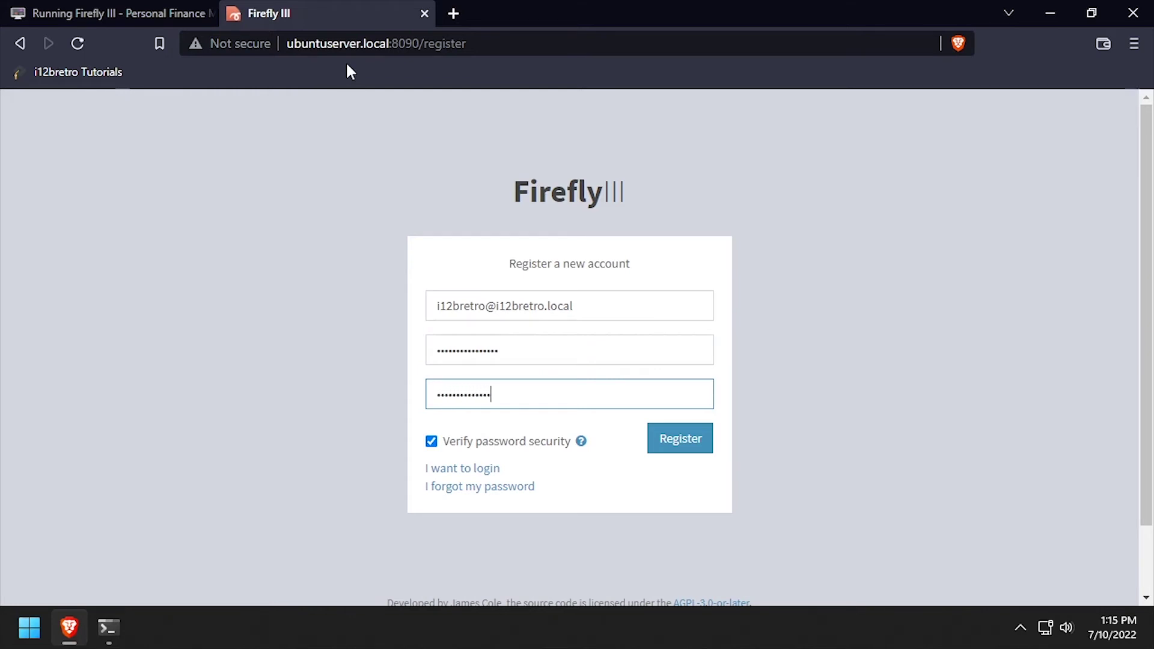
{"action": "key", "text": "Return"}
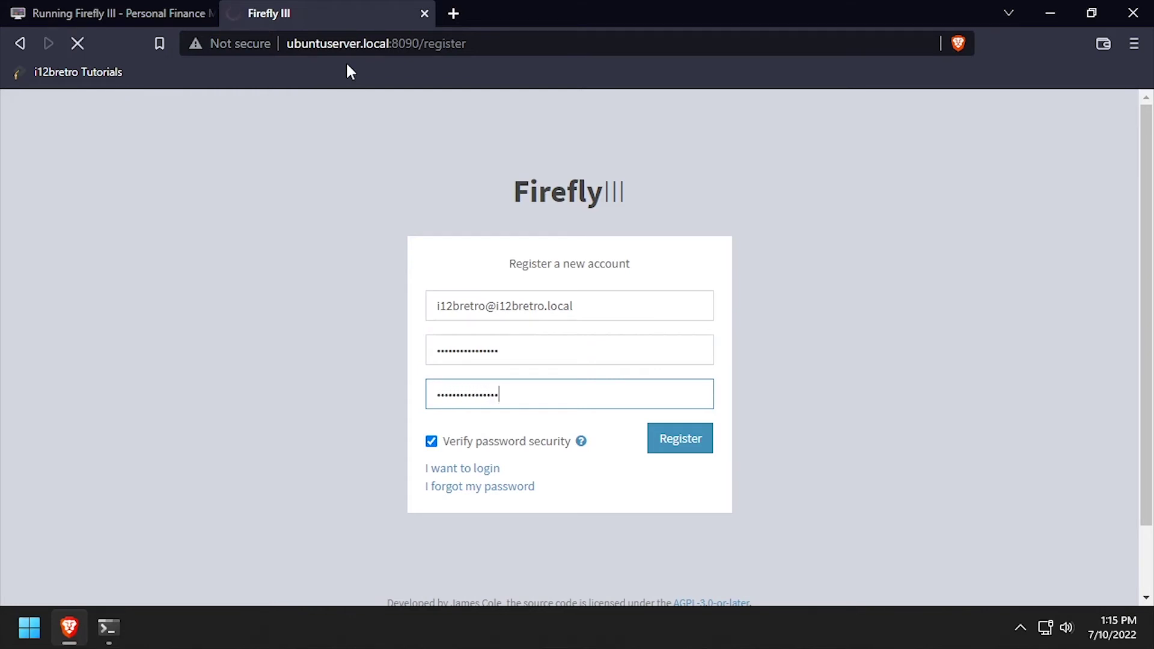